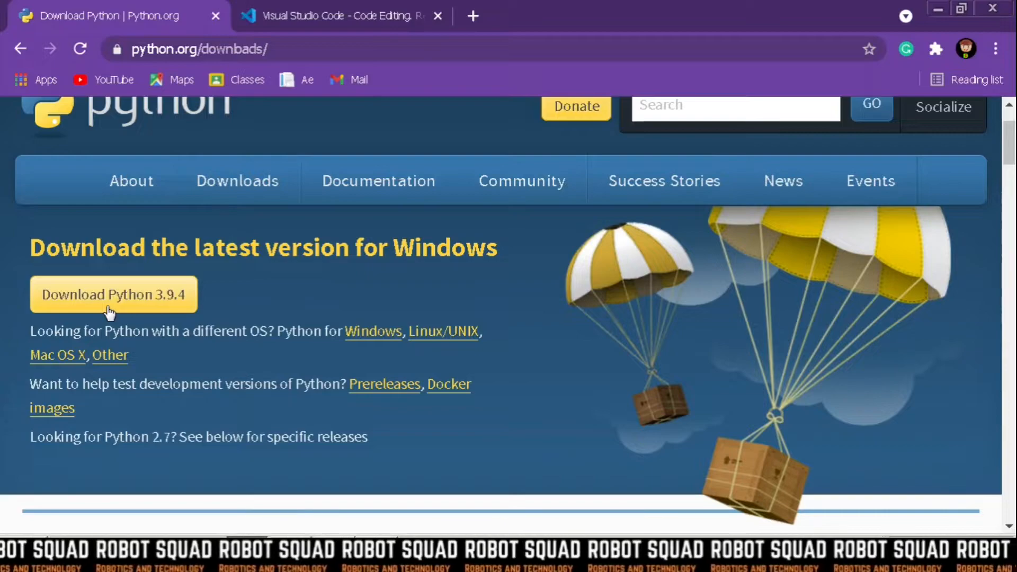
# Find Python 3.8.9 in the list of specific releases and open its download page
pyautogui.scroll(-7, 108, 312)
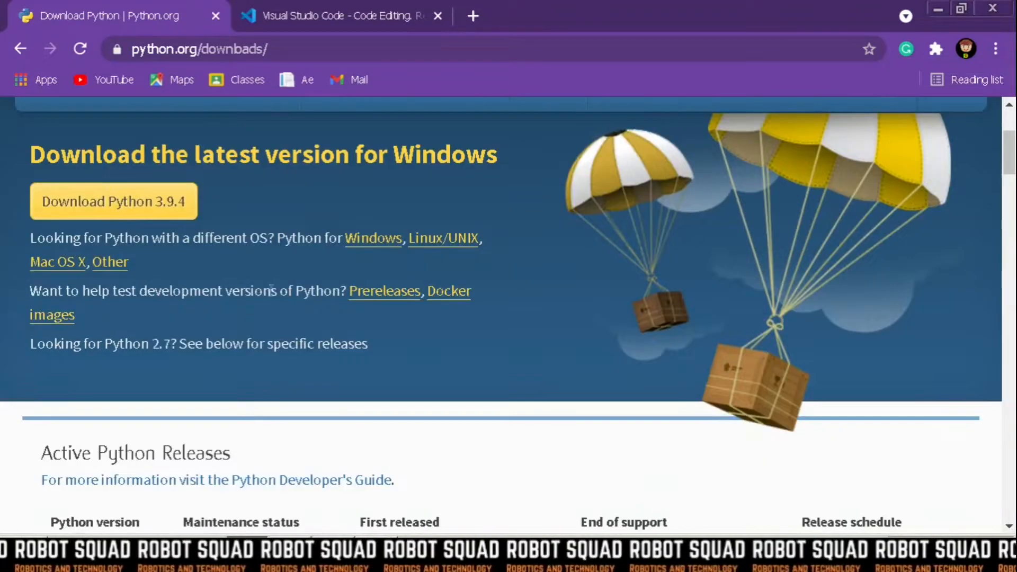
pyautogui.scroll(7, 238, 291)
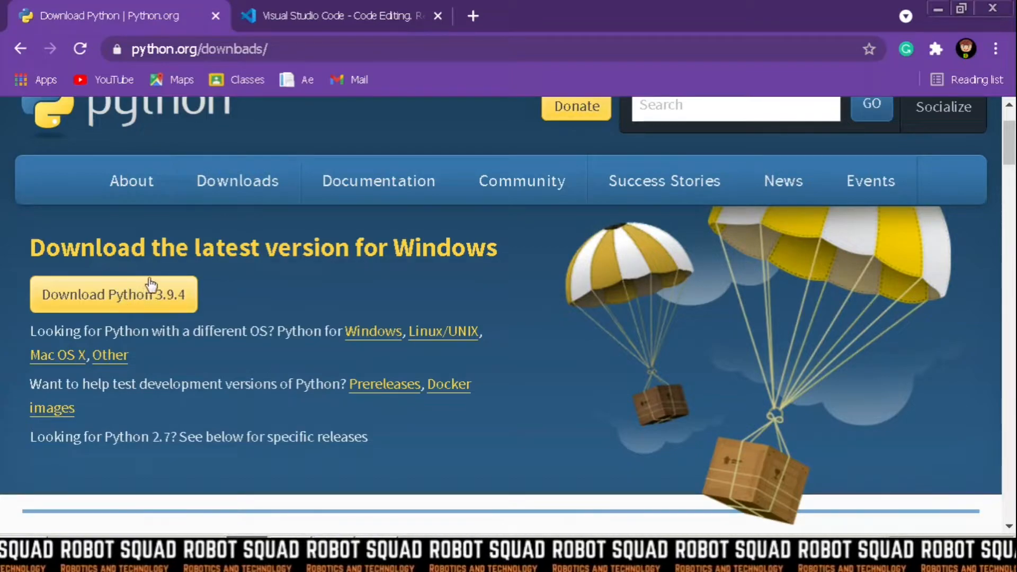
pyautogui.scroll(-7, 184, 312)
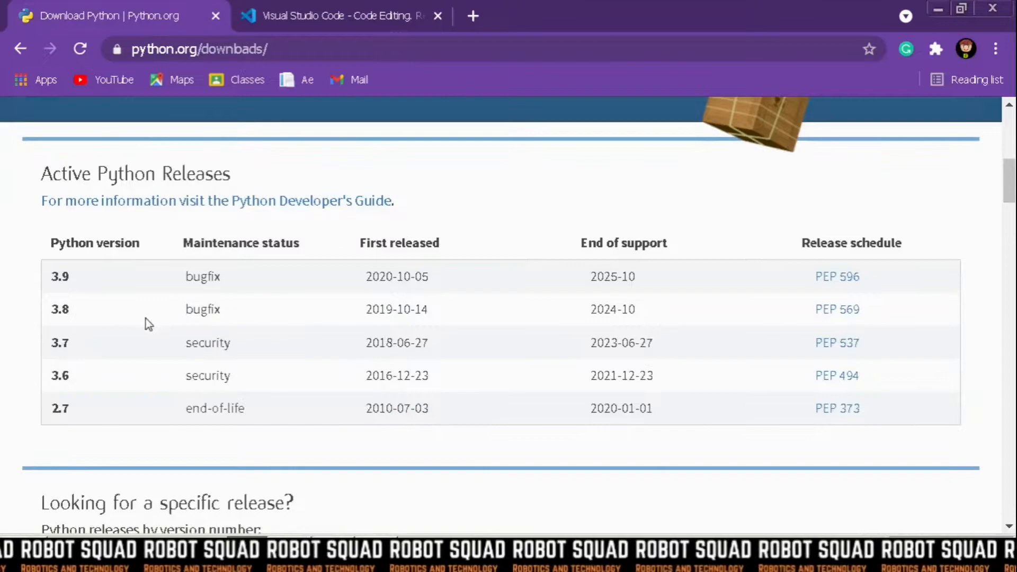
pyautogui.scroll(-5, 75, 310)
pyautogui.scroll(-2, 110, 350)
pyautogui.scroll(2, 110, 350)
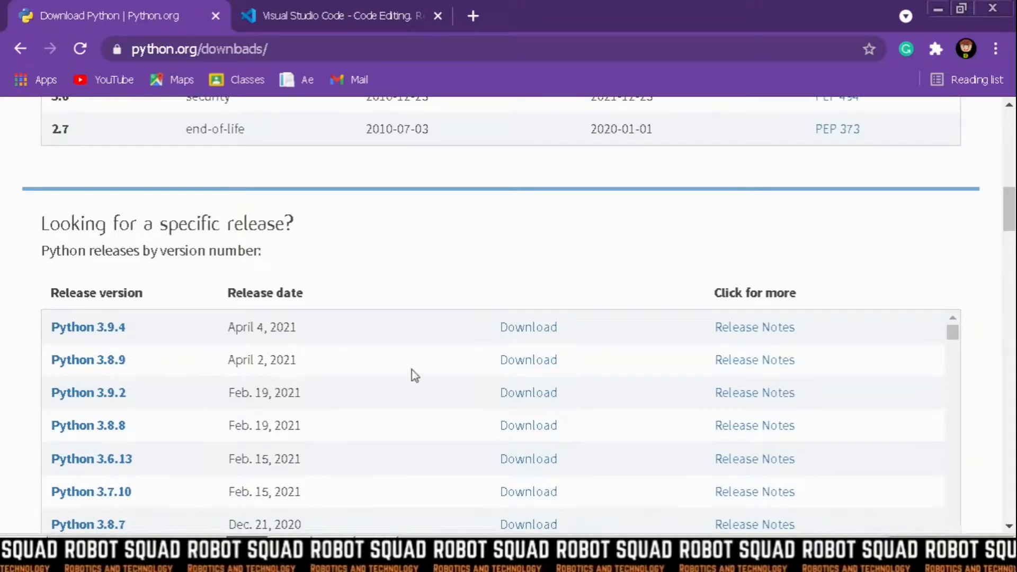
pyautogui.click(525, 359)
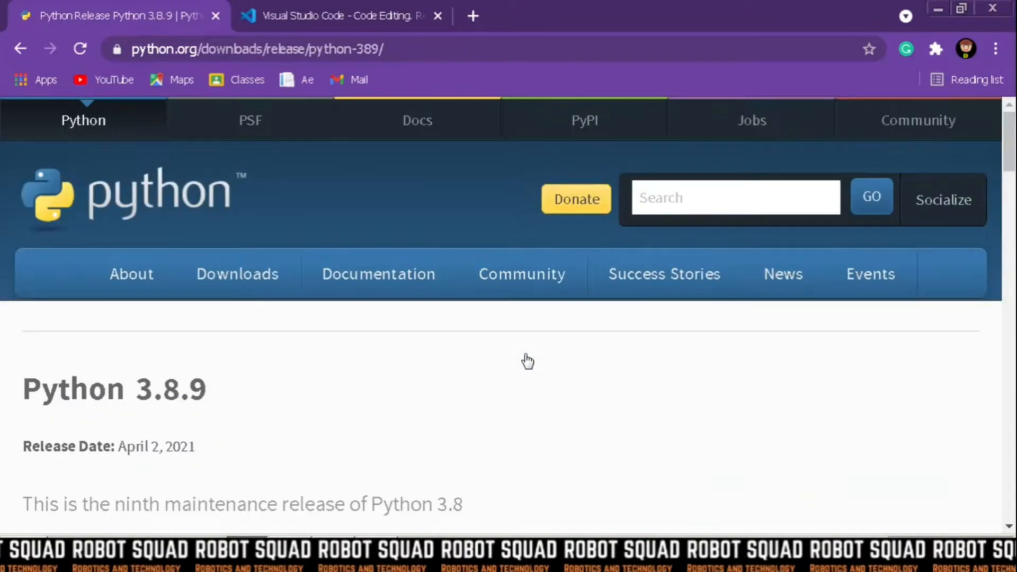
# Download the recommended Windows installer (64-bit) from the Python 3.8.9 release files
pyautogui.scroll(-7, 527, 361)
pyautogui.scroll(-15, 556, 375)
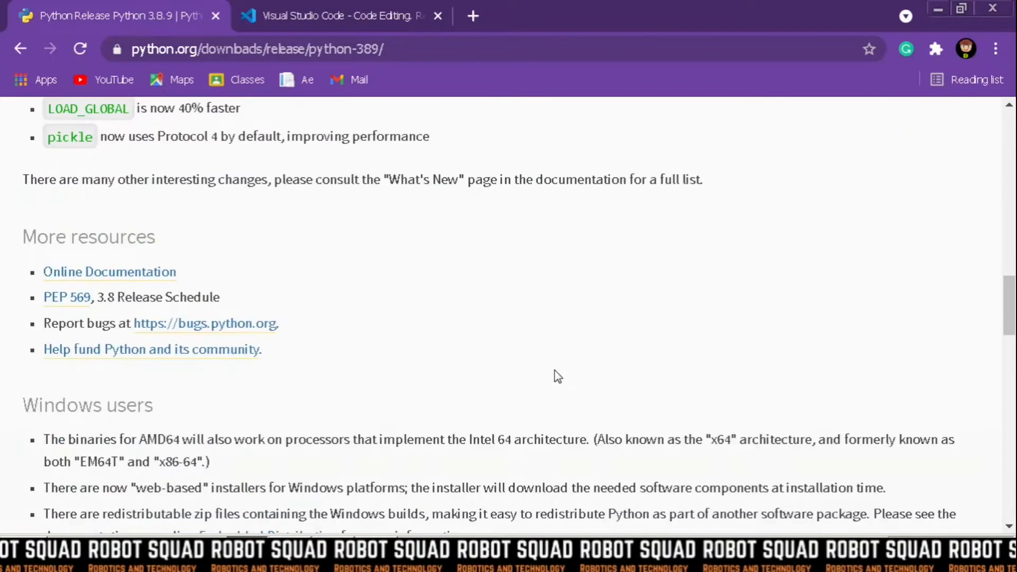
pyautogui.scroll(-10, 558, 375)
pyautogui.scroll(4, 556, 374)
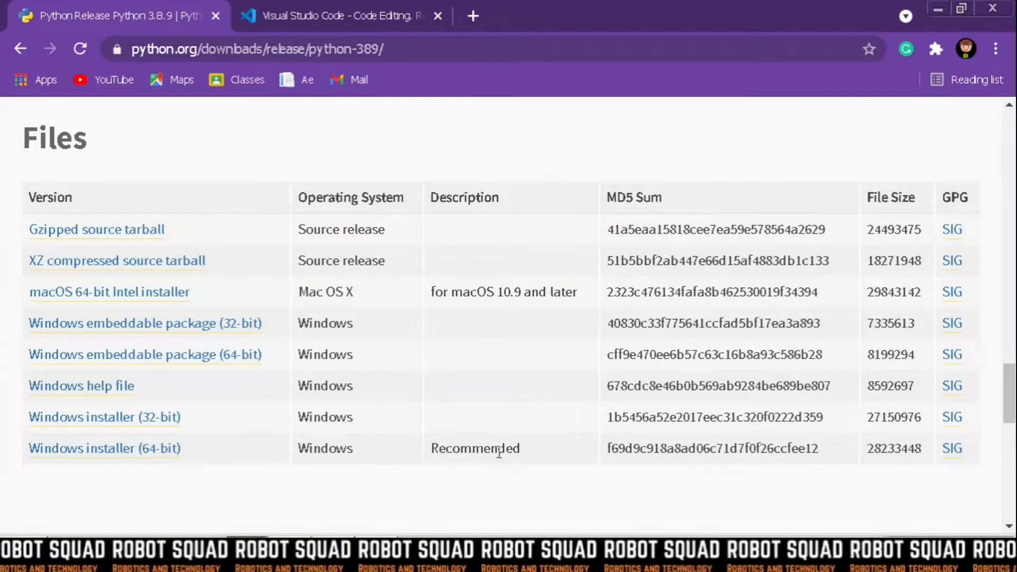
pyautogui.moveTo(520, 449); pyautogui.dragTo(424, 449)
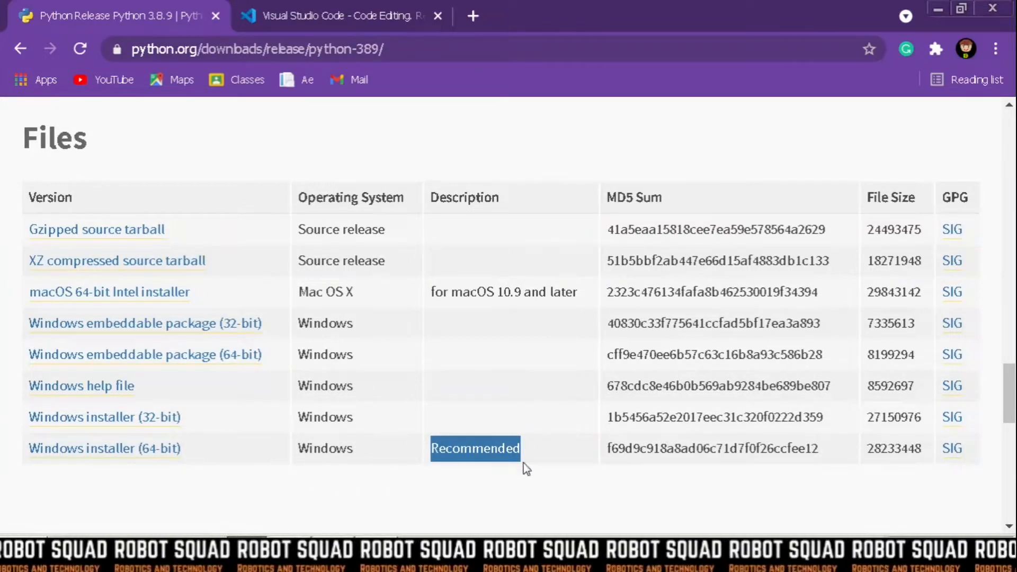
pyautogui.click(121, 446)
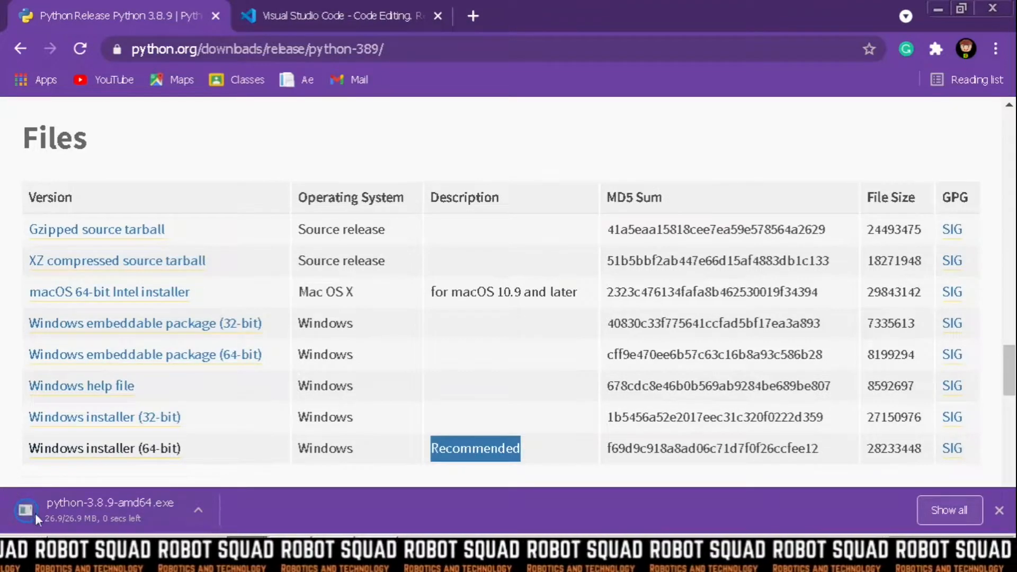
# Run the downloaded python-3.8.9-amd64.exe, install Python with the default settings, and close the setup and the Python web page
pyautogui.click(126, 513)
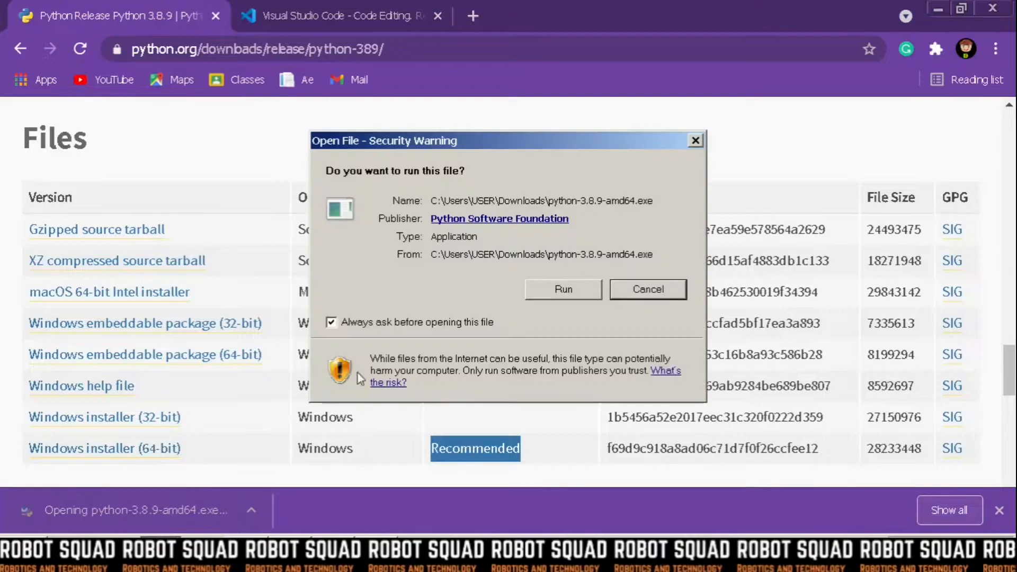
pyautogui.click(555, 288)
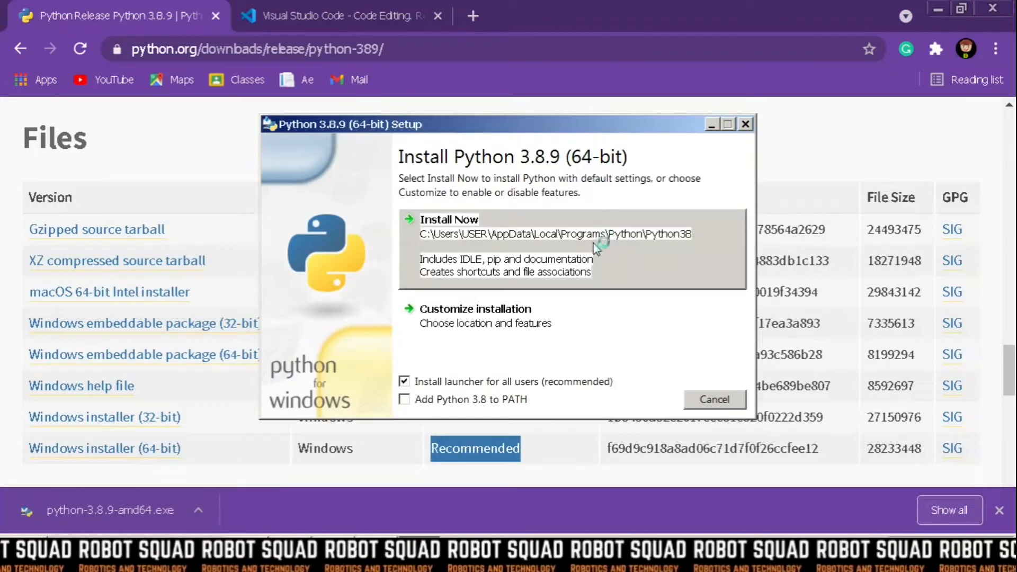
pyautogui.click(586, 253)
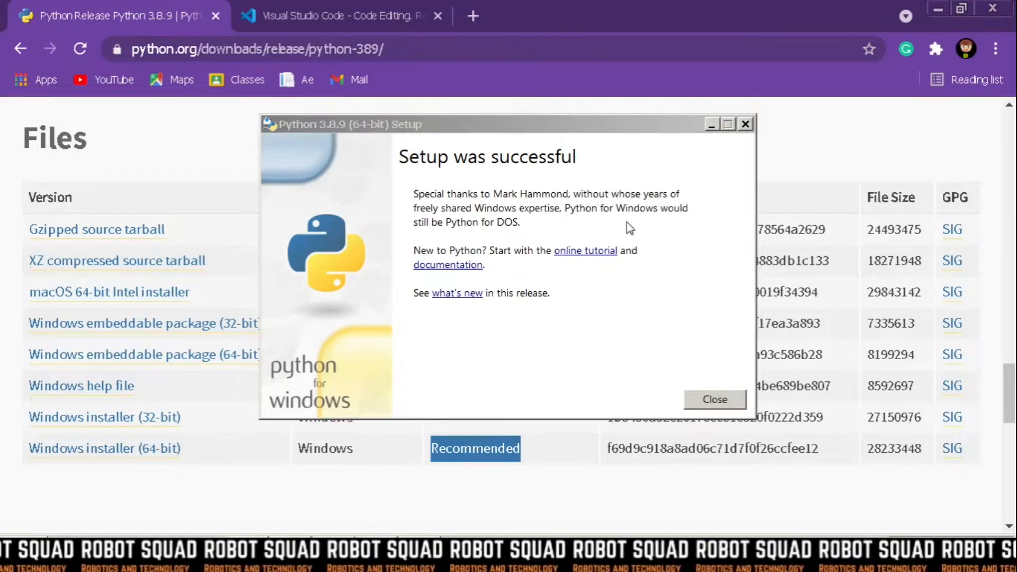
pyautogui.click(745, 124)
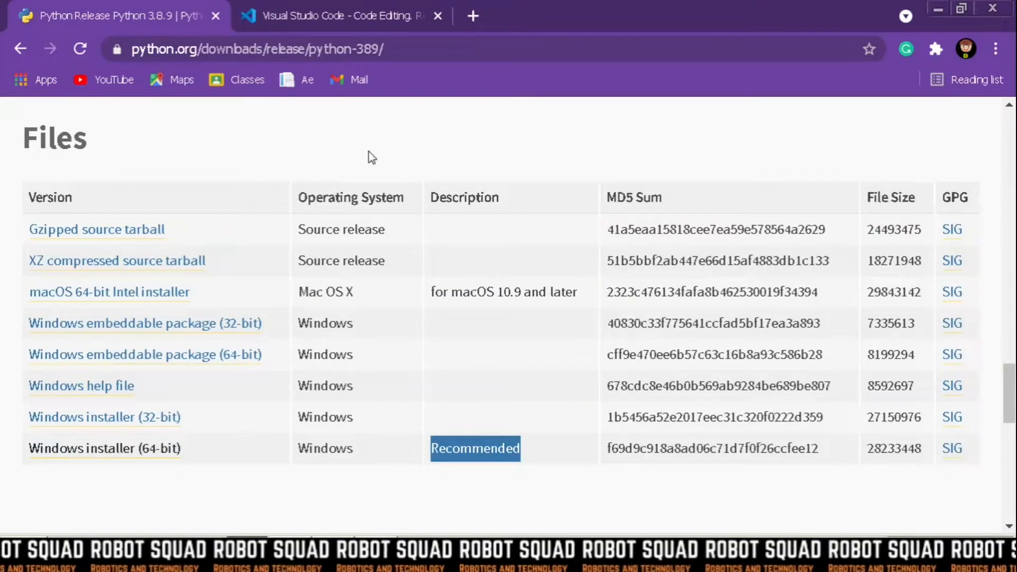
pyautogui.click(215, 16)
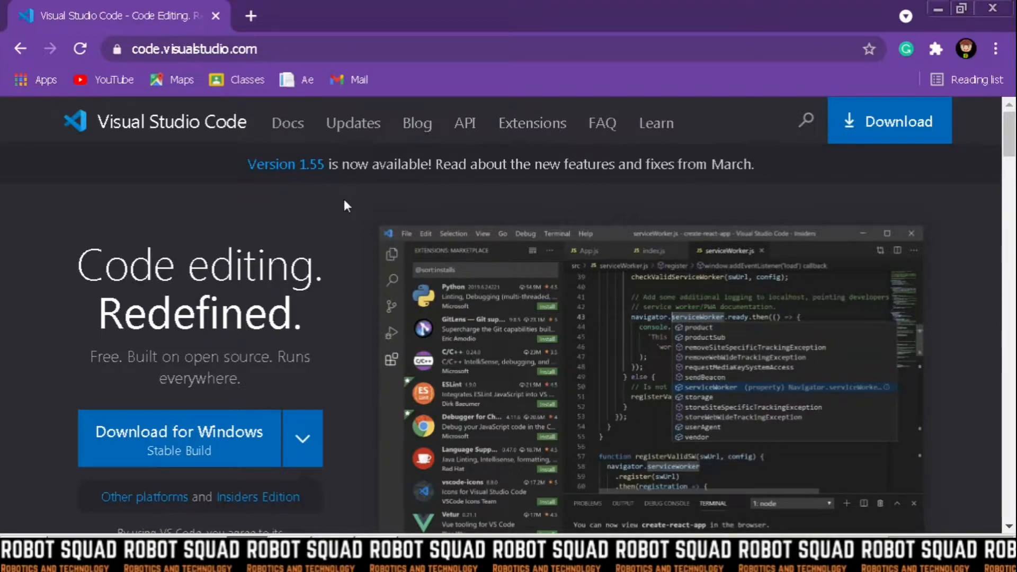
# Download the stable Windows build of Visual Studio Code and install it in the default folder with a desktop icon, launching it on completion
pyautogui.click(225, 438)
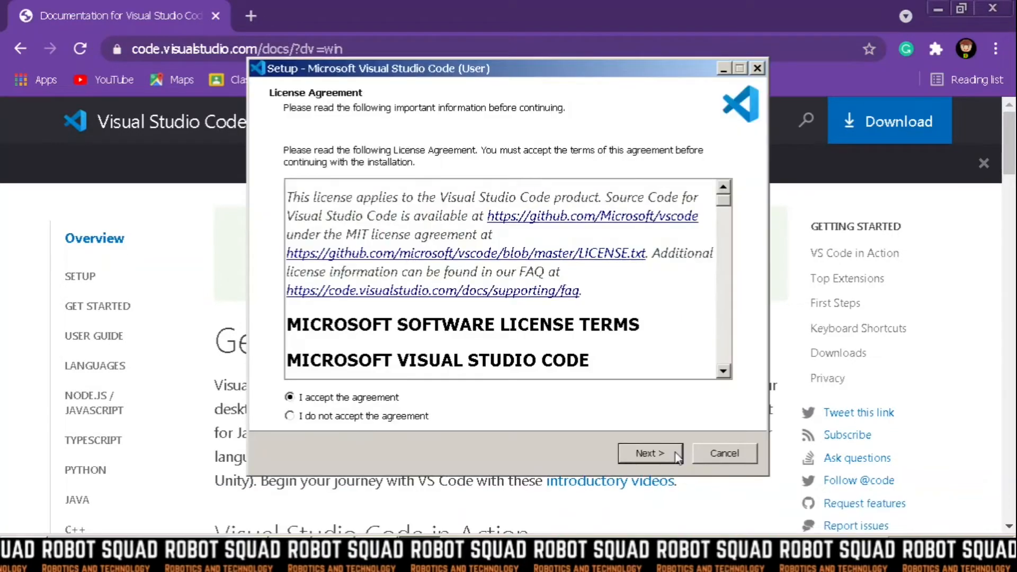
pyautogui.click(649, 453)
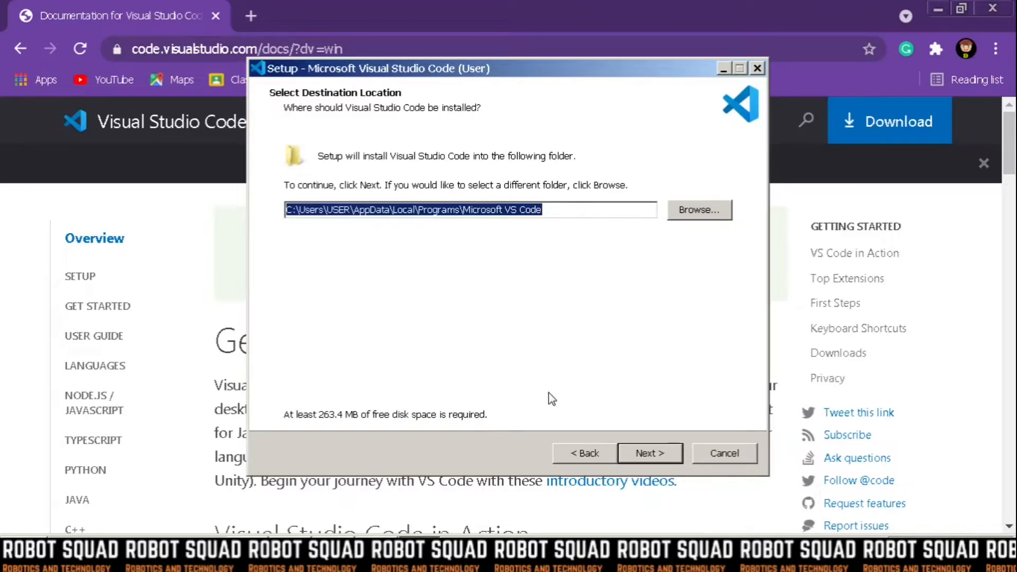
pyautogui.press('Return')
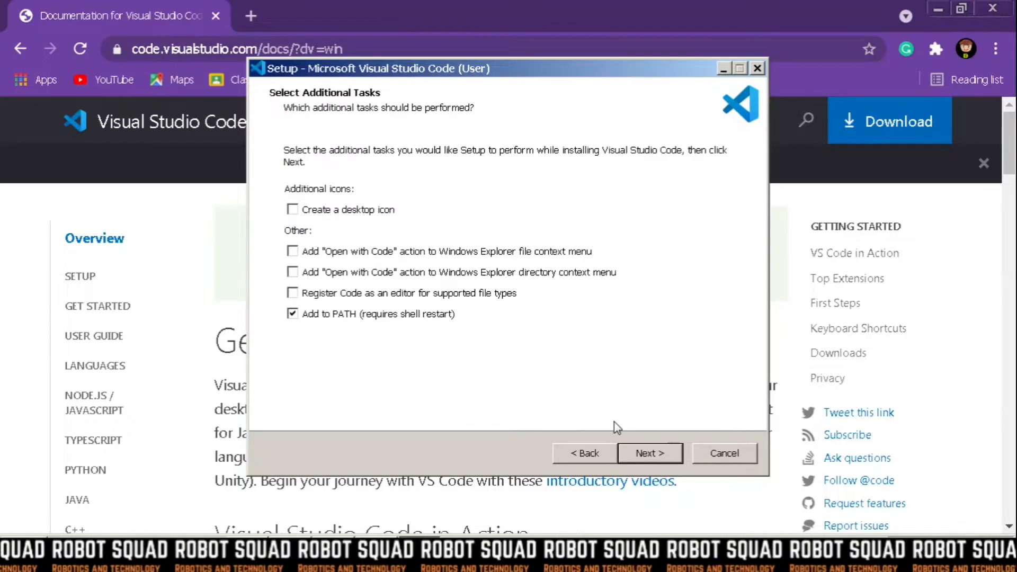
pyautogui.click(333, 212)
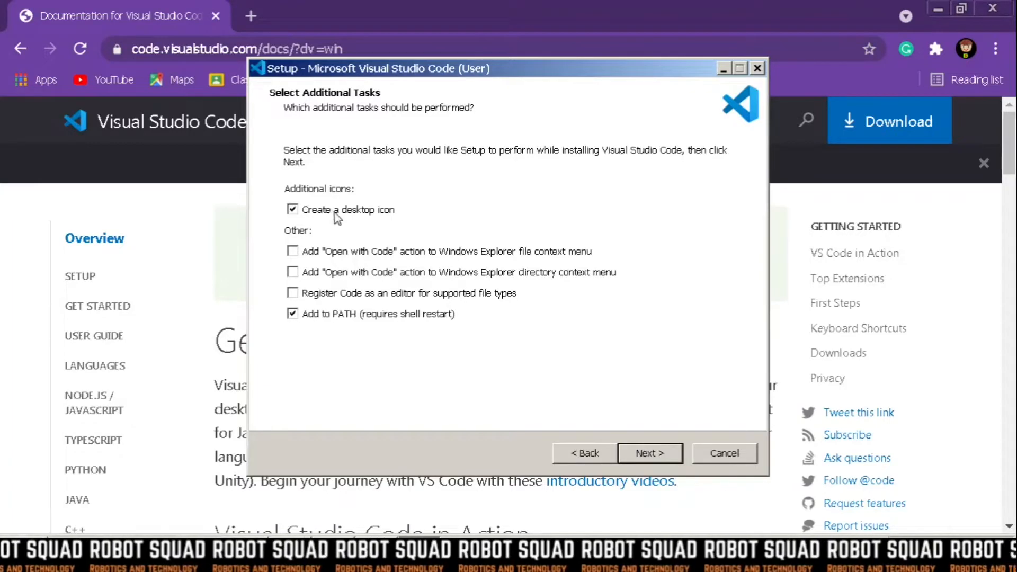
pyautogui.click(661, 453)
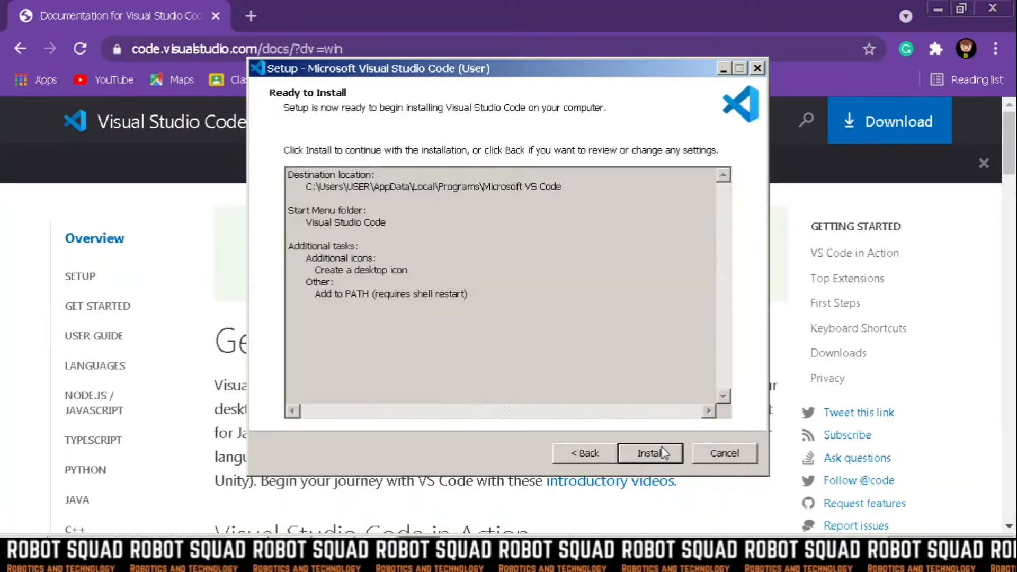
pyautogui.click(662, 453)
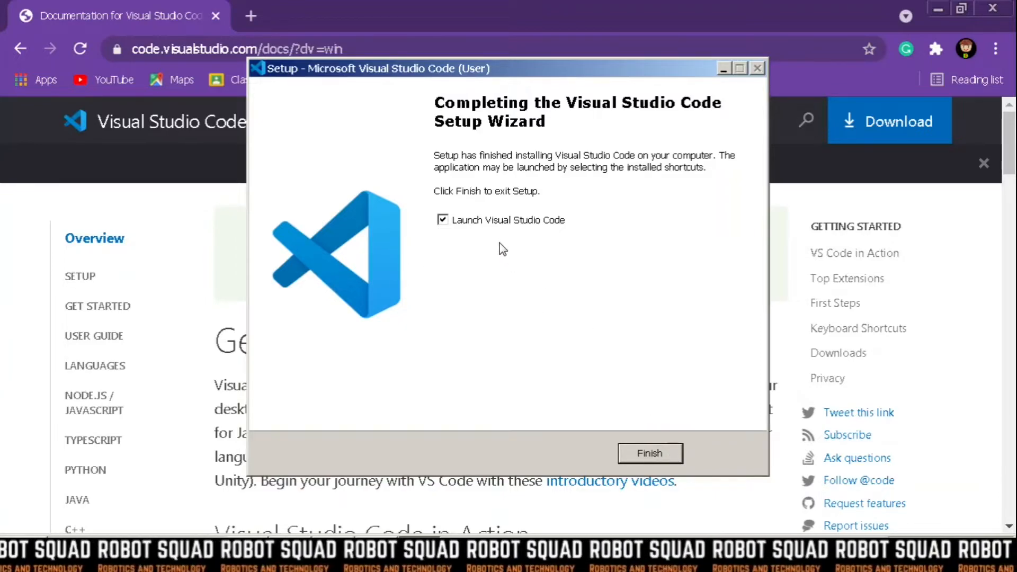
pyautogui.click(651, 453)
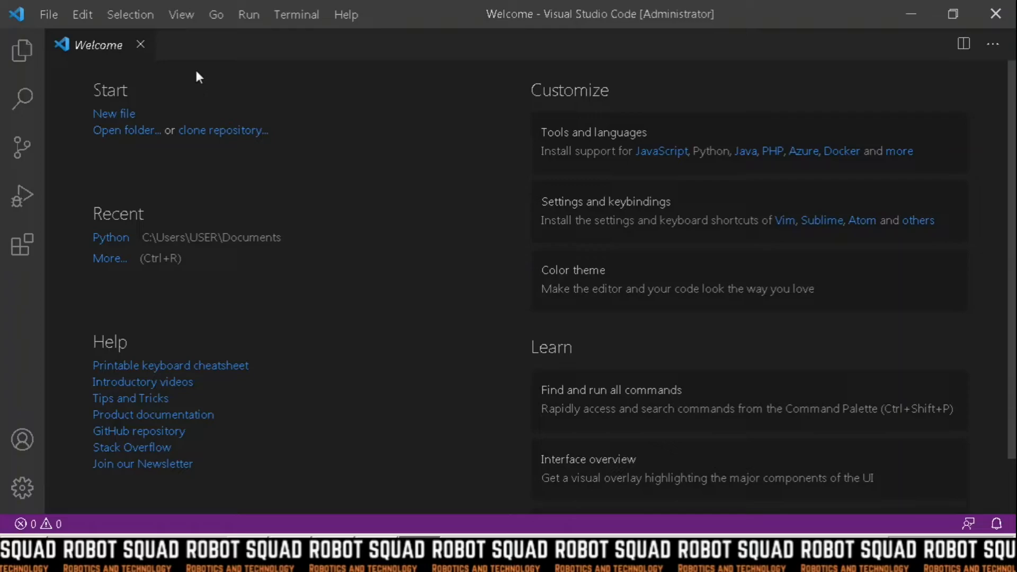
# Uninstall the Microsoft Python extension from the installed extensions
pyautogui.click(20, 256)
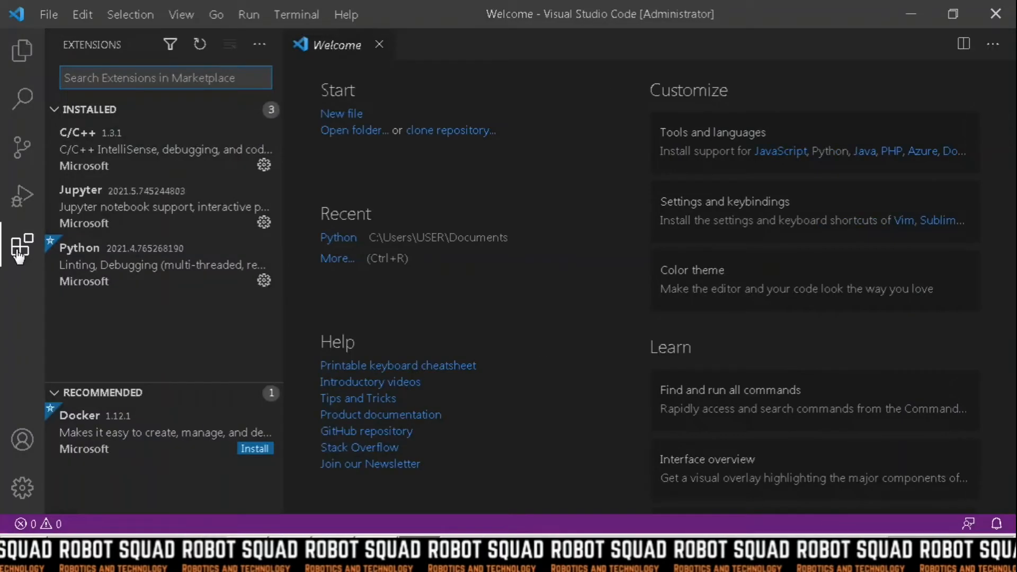
pyautogui.click(90, 264)
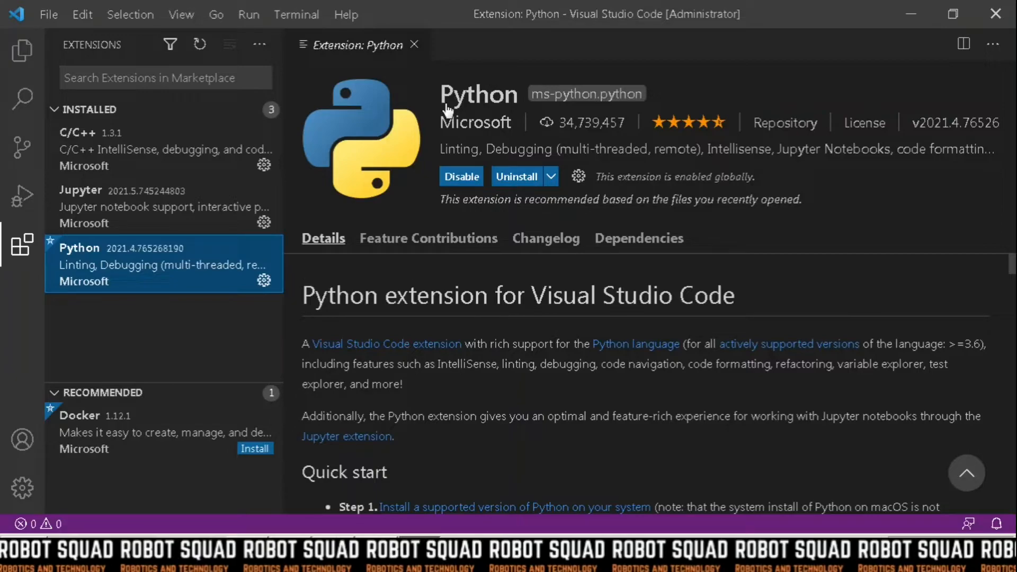
pyautogui.click(516, 176)
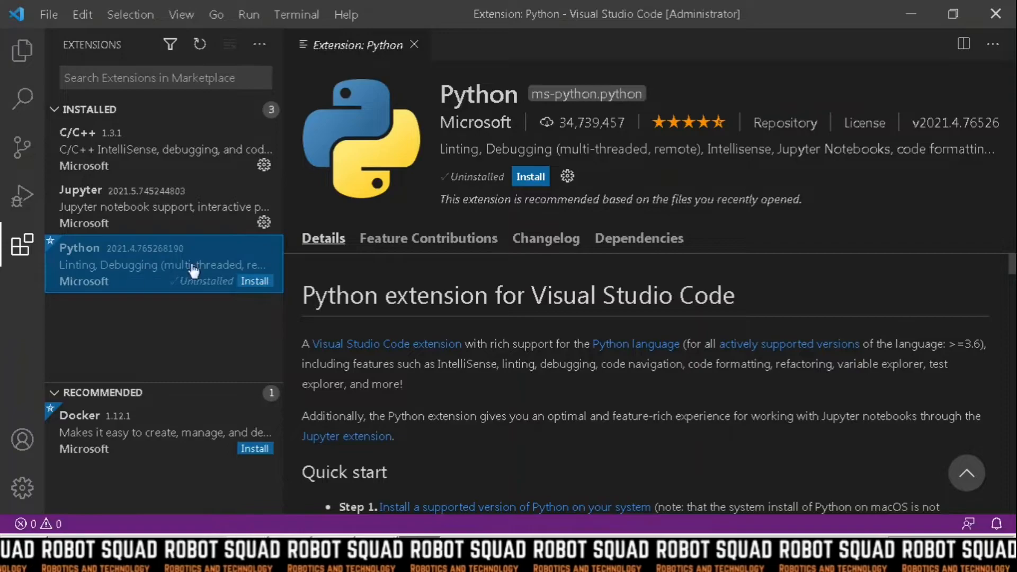
# Search the extension marketplace for "python" and install the Python extension published by Microsoft
pyautogui.click(31, 254)
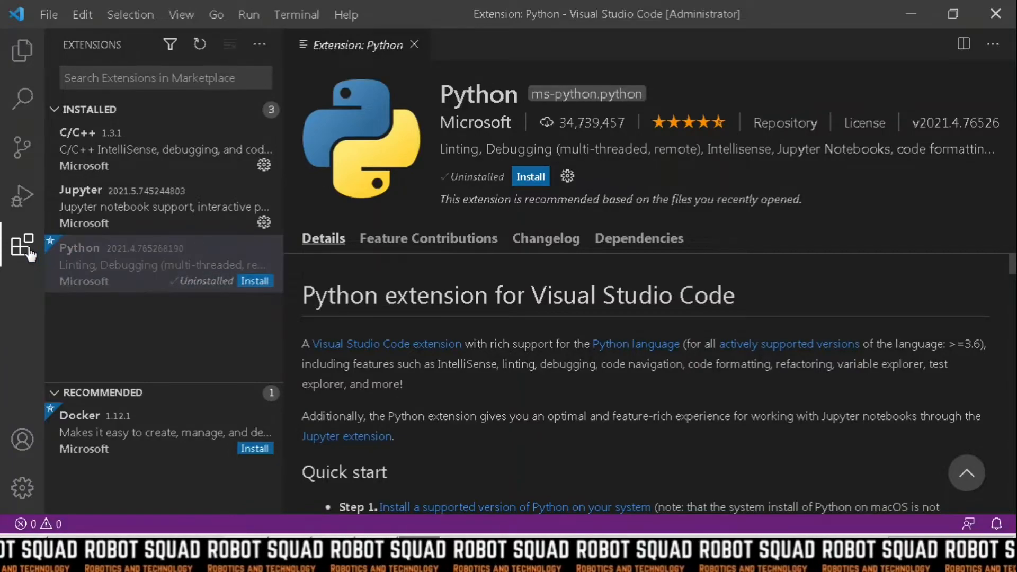
pyautogui.click(31, 255)
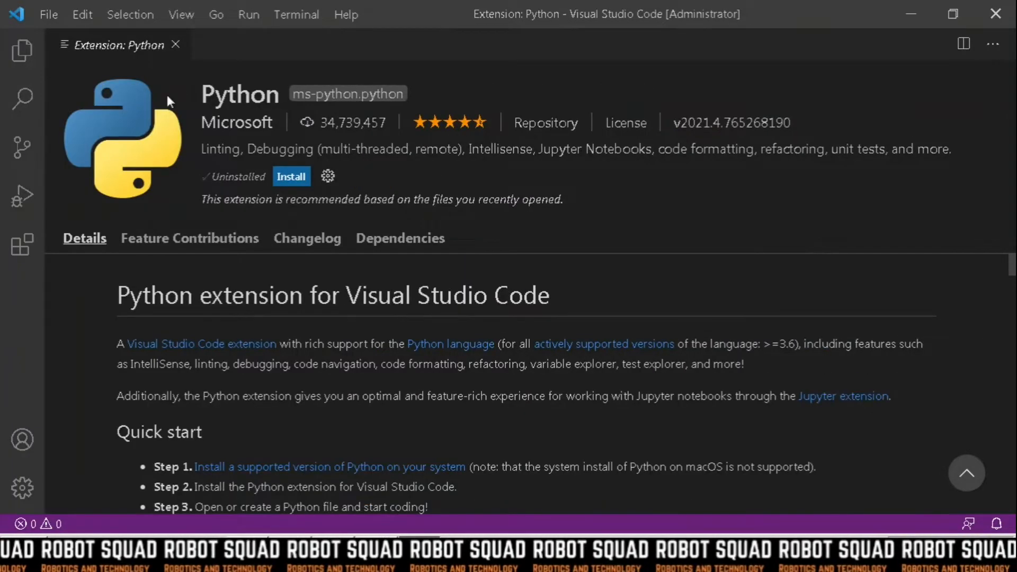
pyautogui.click(18, 248)
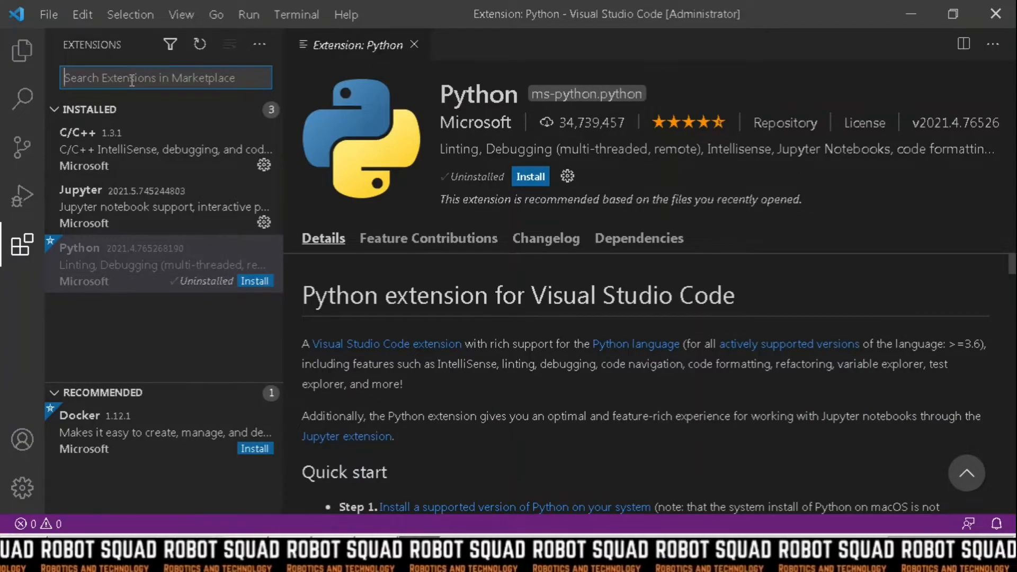
pyautogui.write('pyt')
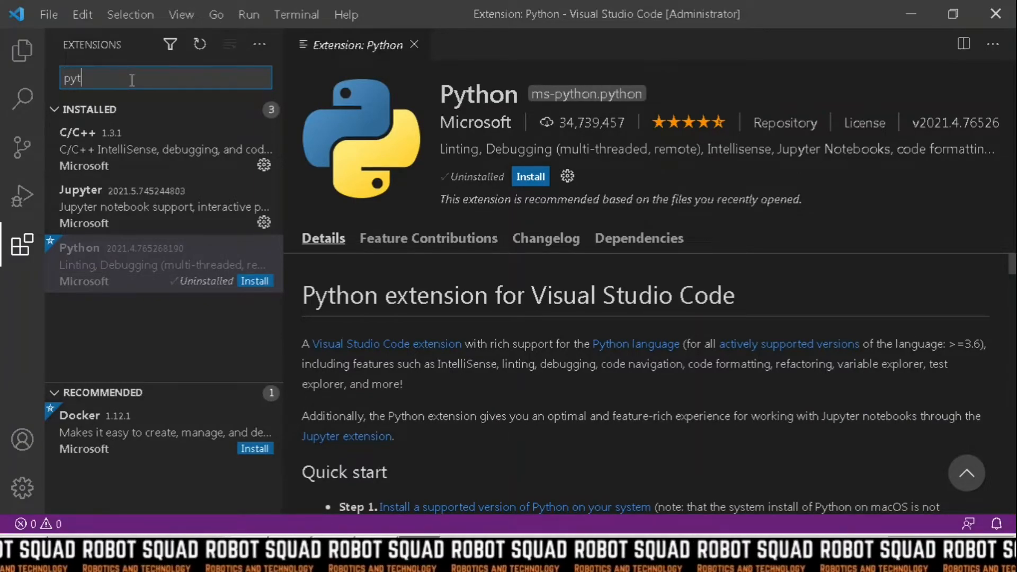
pyautogui.write('hon')
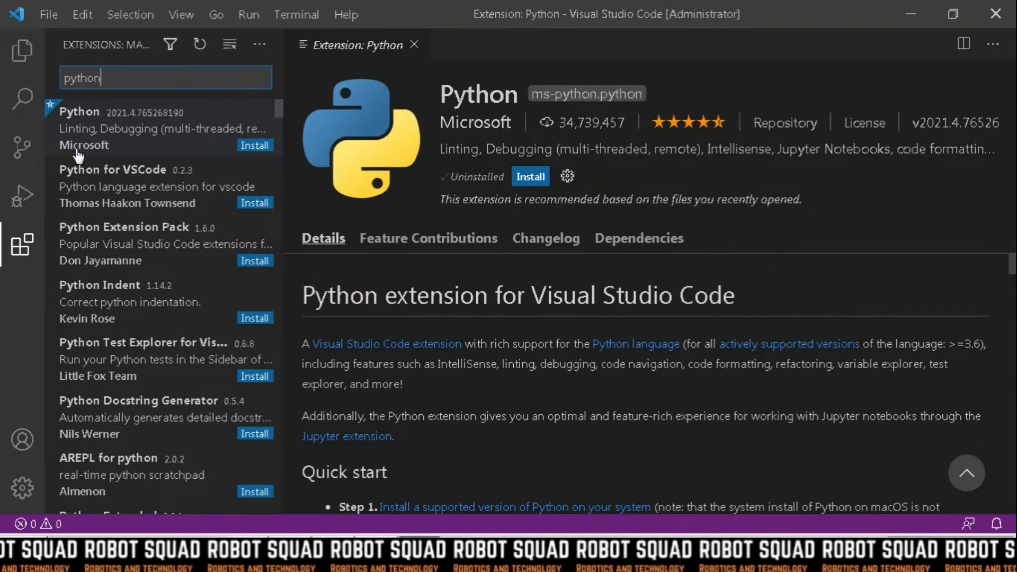
pyautogui.click(260, 150)
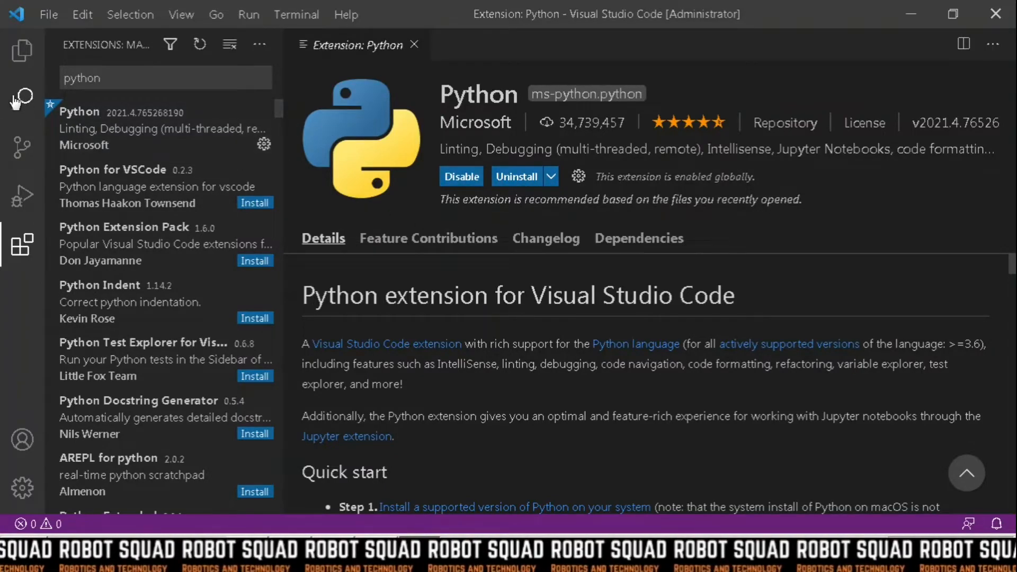
# Close the Python extension page from the file explorer view and browse to the Documents library for a folder to open
pyautogui.click(20, 51)
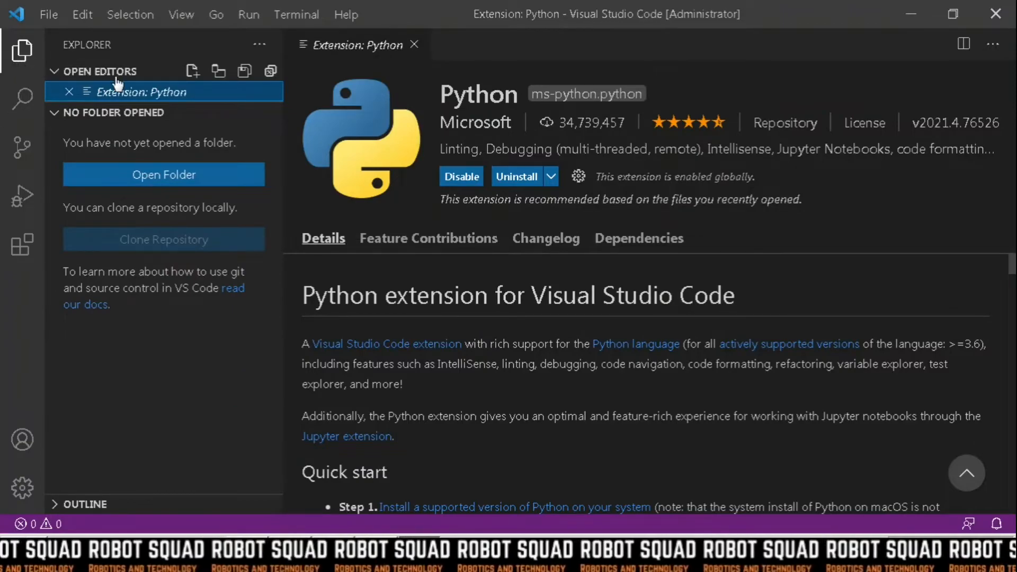
pyautogui.click(414, 44)
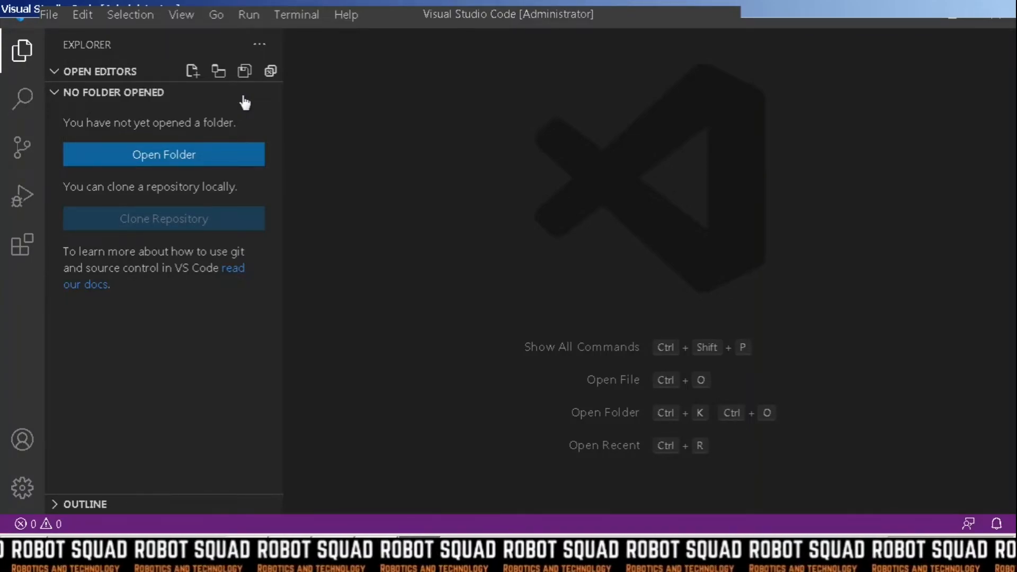
pyautogui.click(213, 154)
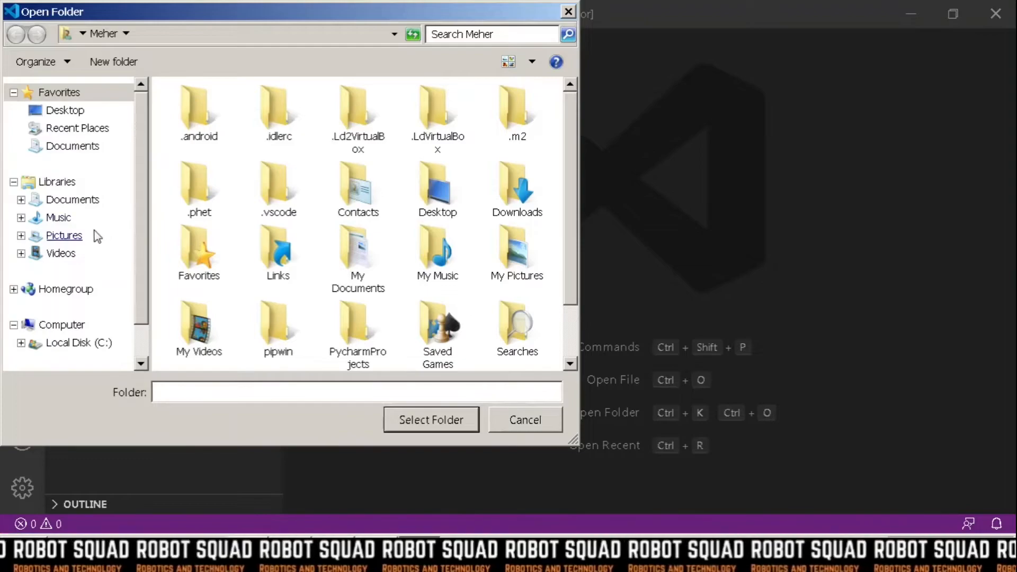
pyautogui.click(79, 204)
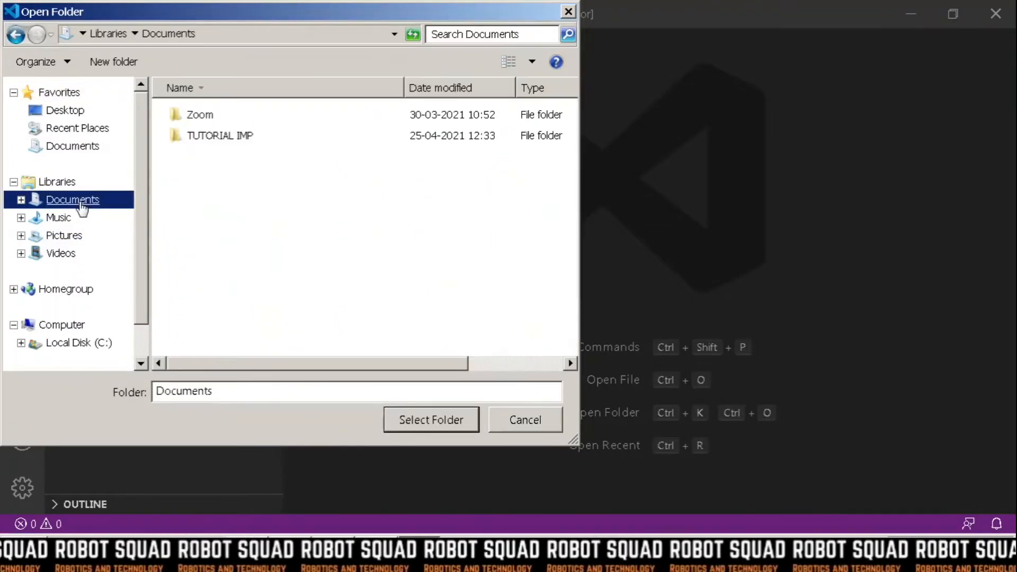
# Create a new folder named "Python code" in the Documents library
pyautogui.rightClick(202, 182)
pyautogui.moveTo(288, 360)
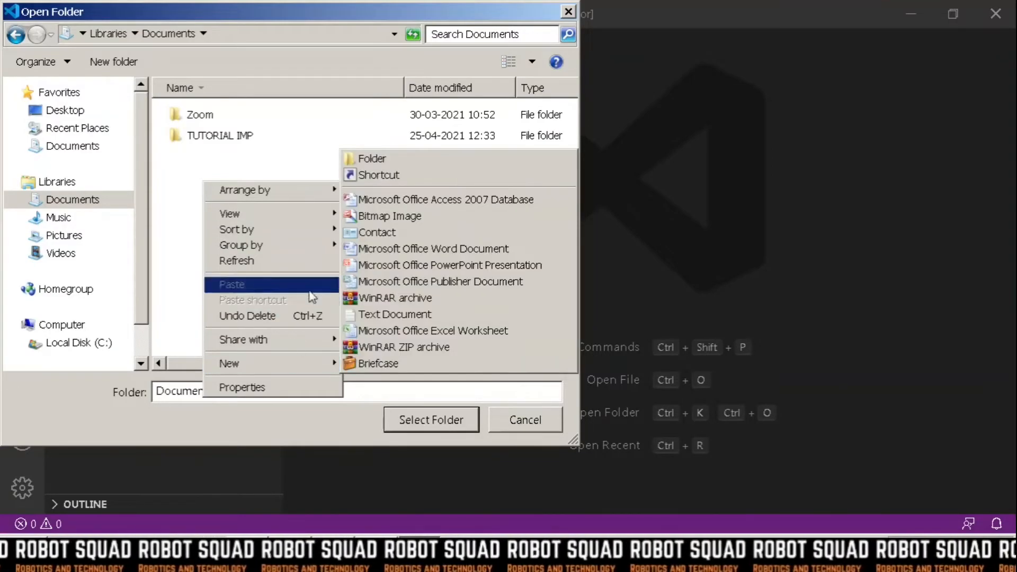
pyautogui.click(381, 161)
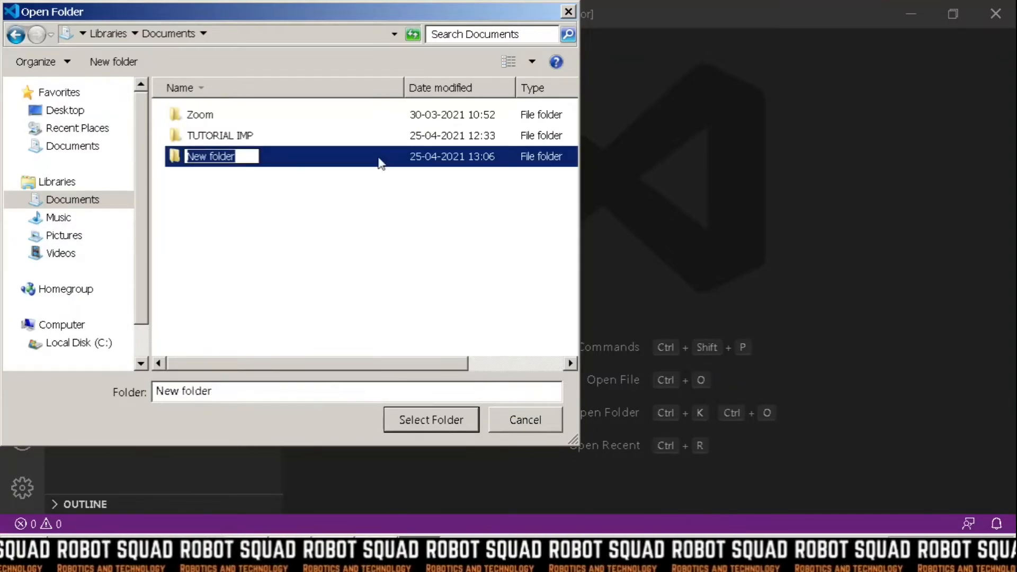
pyautogui.write('Py')
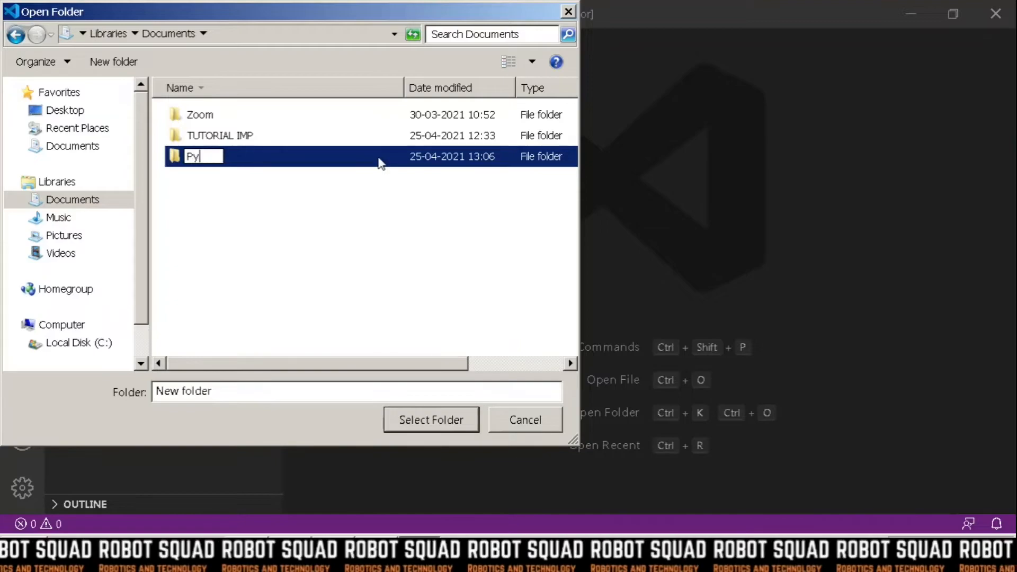
pyautogui.write('thon ')
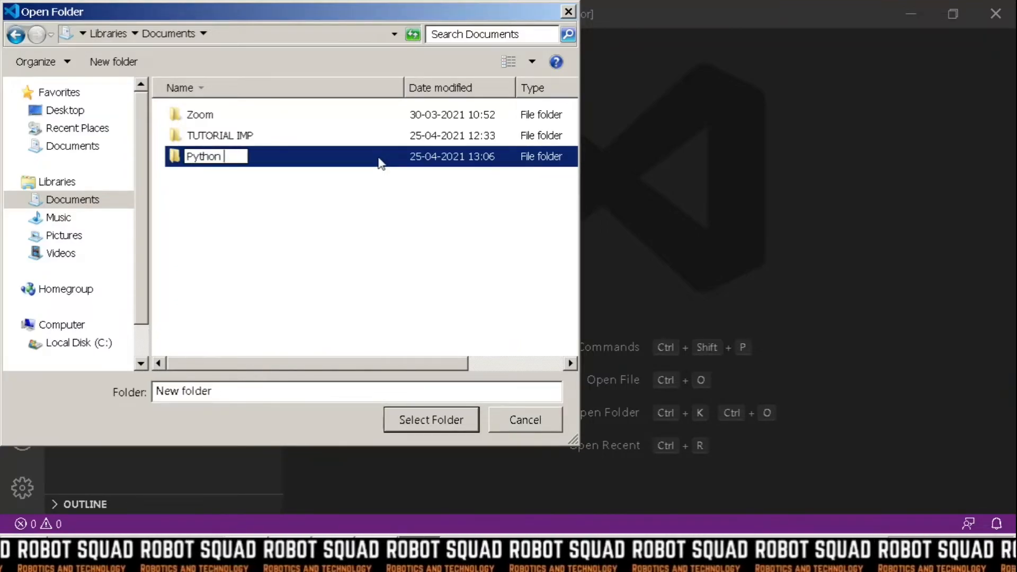
pyautogui.write('Project')
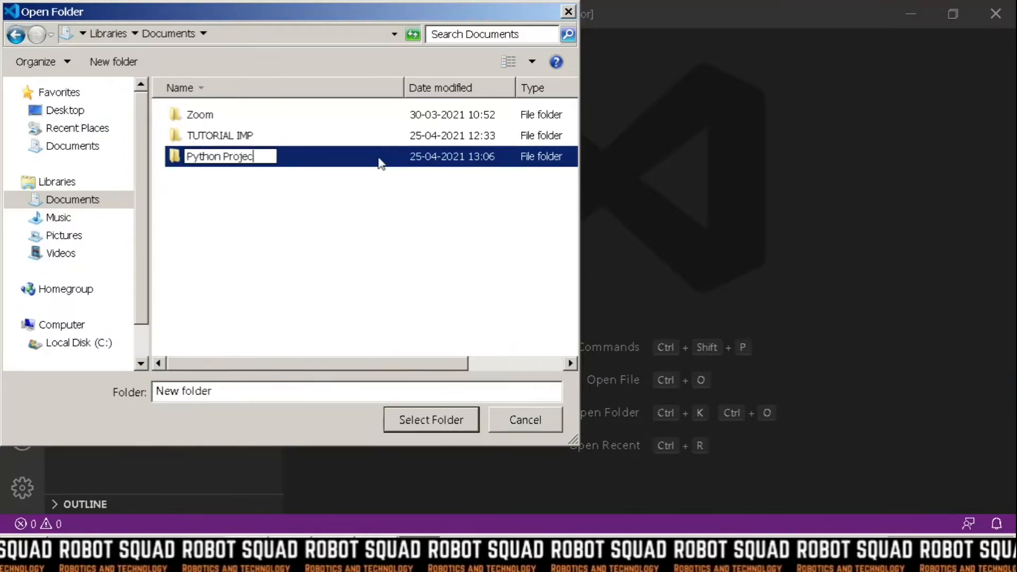
pyautogui.press('BackSpace')
pyautogui.press('BackSpace')
pyautogui.press('BackSpace')
pyautogui.press('BackSpace')
pyautogui.press('BackSpace')
pyautogui.press('BackSpace')
pyautogui.press('BackSpace')
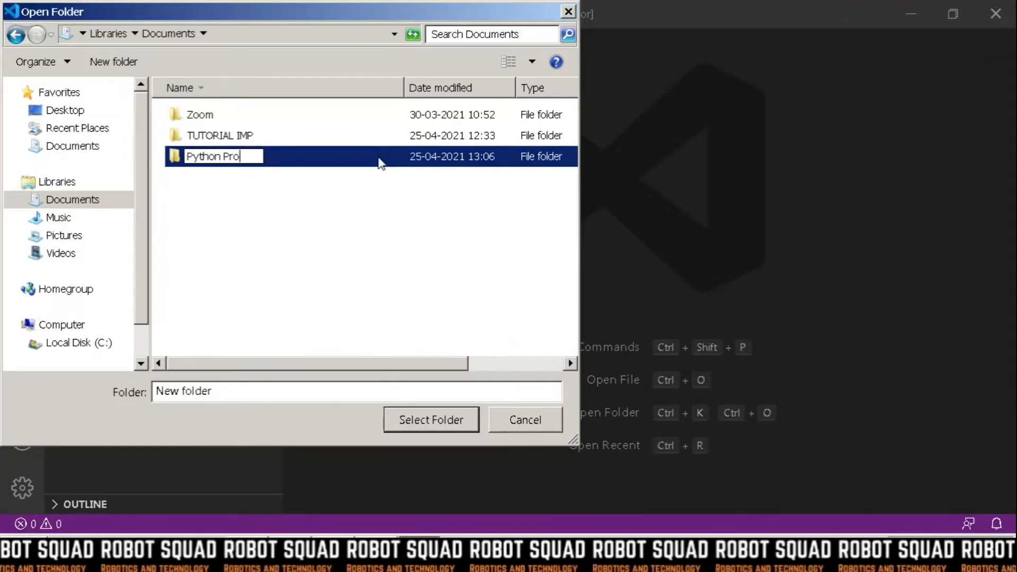
pyautogui.write('code')
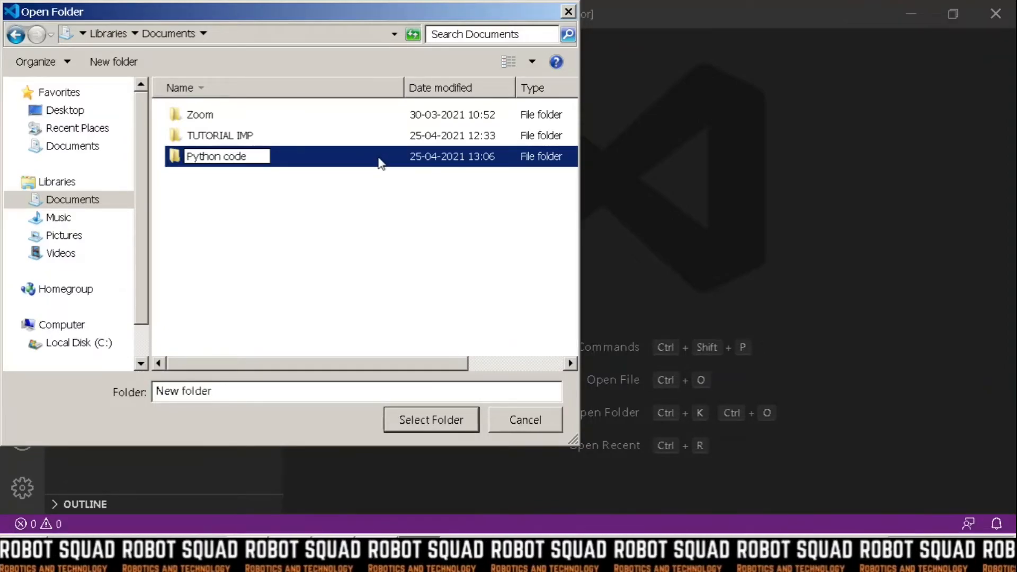
pyautogui.press('Return')
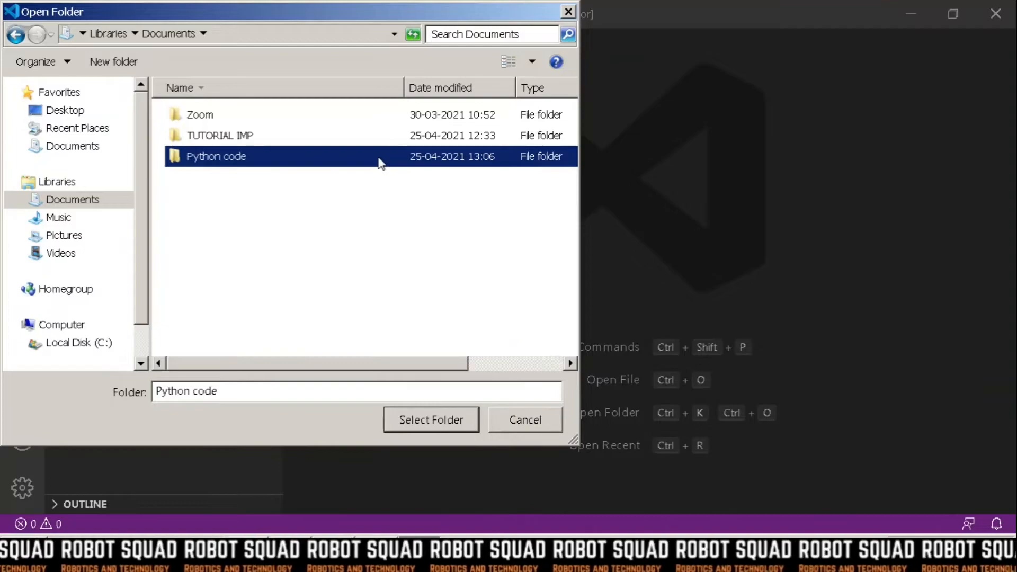
# Open the "Python code" folder from Documents as the project folder
pyautogui.click(362, 187)
pyautogui.click(372, 162)
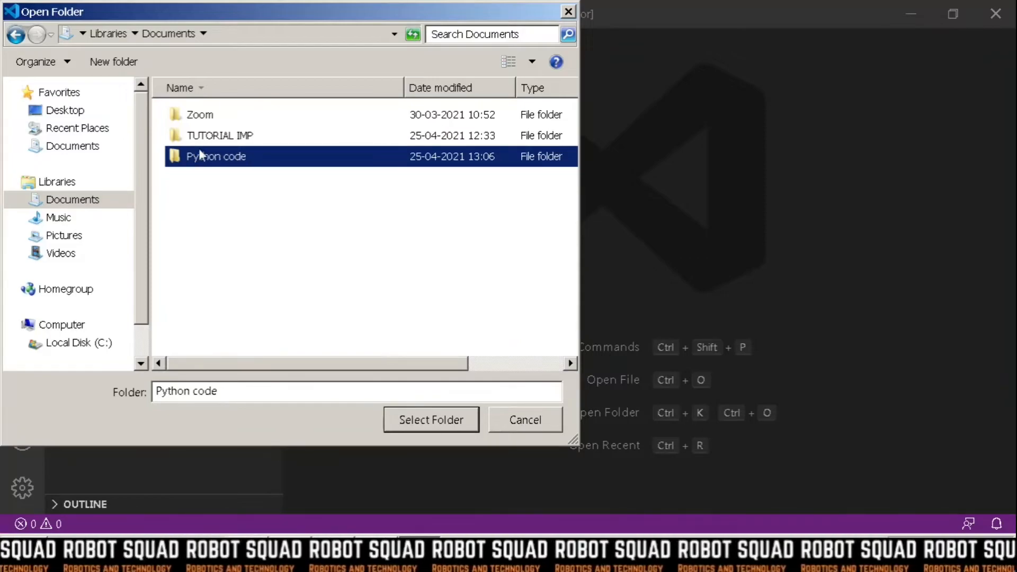
pyautogui.click(419, 426)
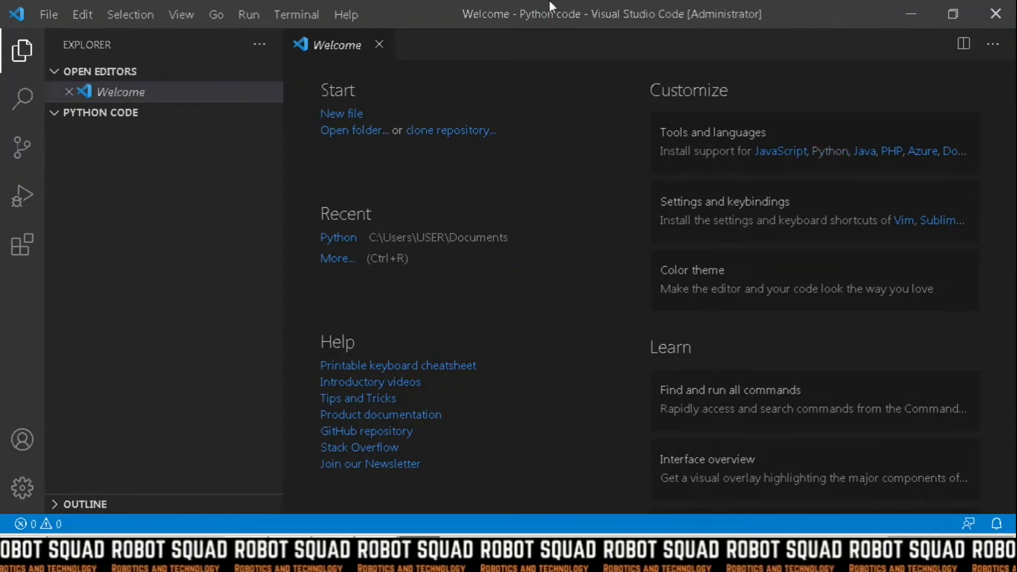
pyautogui.doubleClick(482, 5)
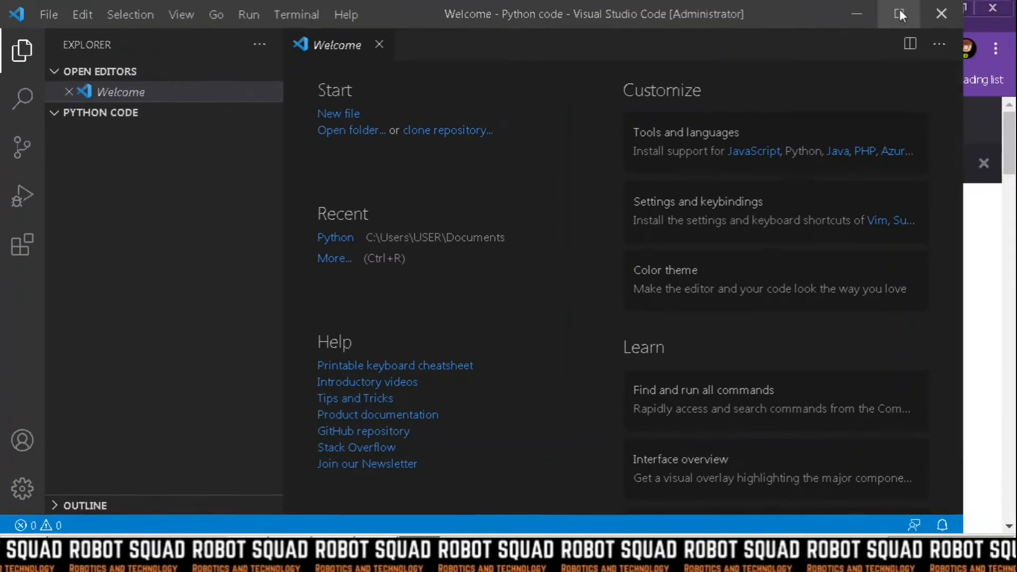
pyautogui.click(899, 12)
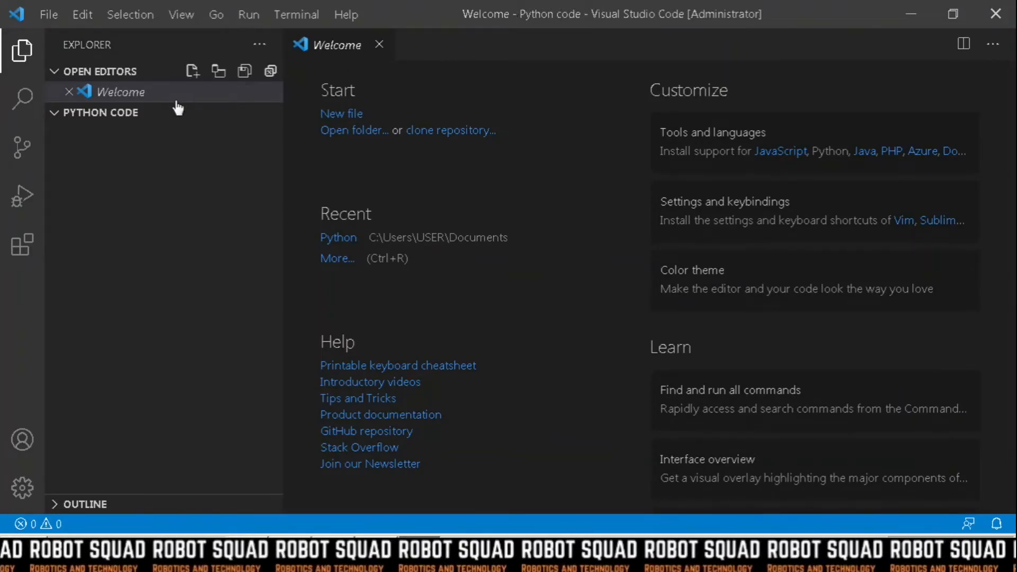
pyautogui.click(114, 114)
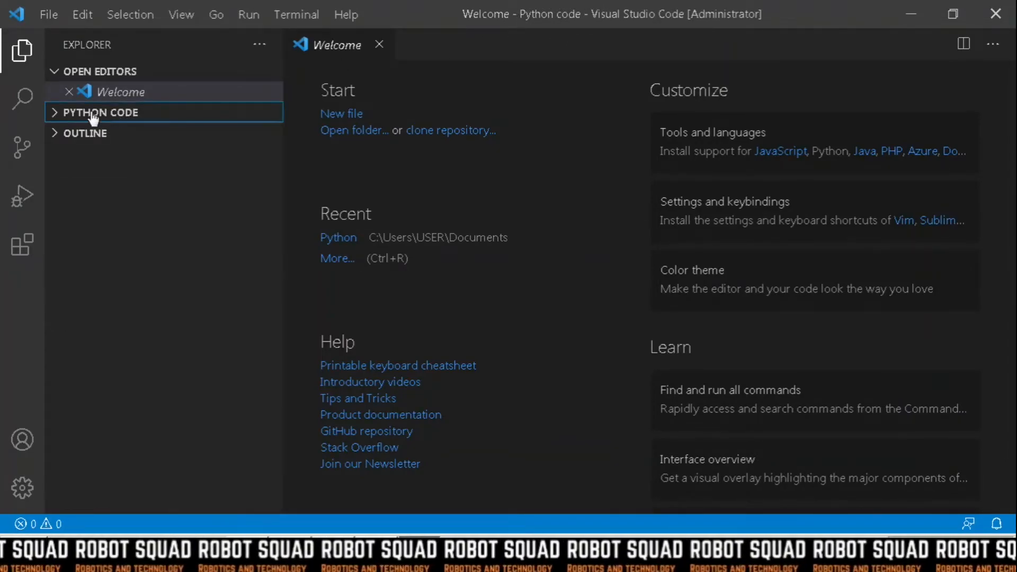
pyautogui.click(55, 117)
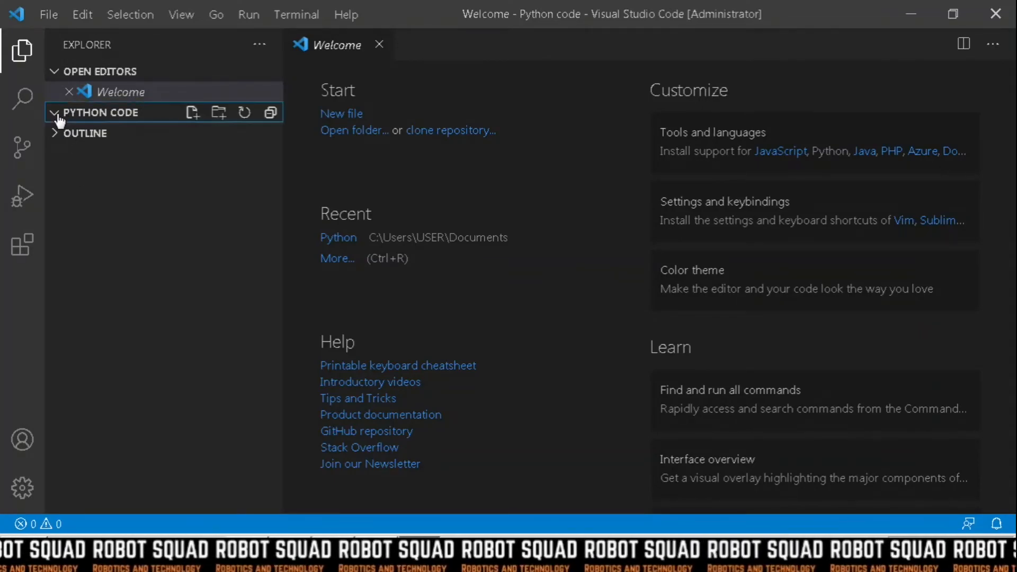
# Create a new file named tutorial.py in the Python code project folder
pyautogui.click(193, 113)
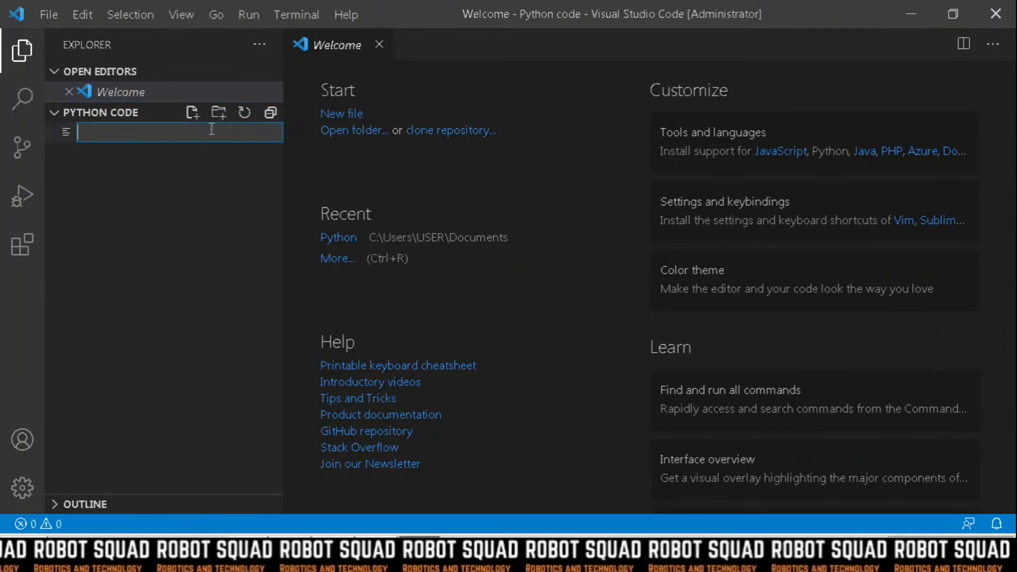
pyautogui.write('tutor')
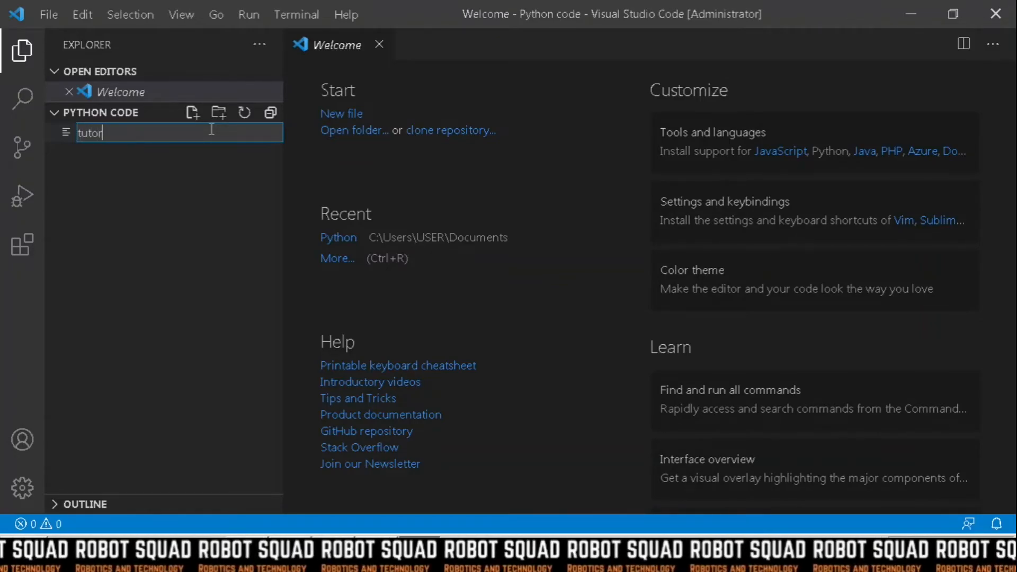
pyautogui.write('ial')
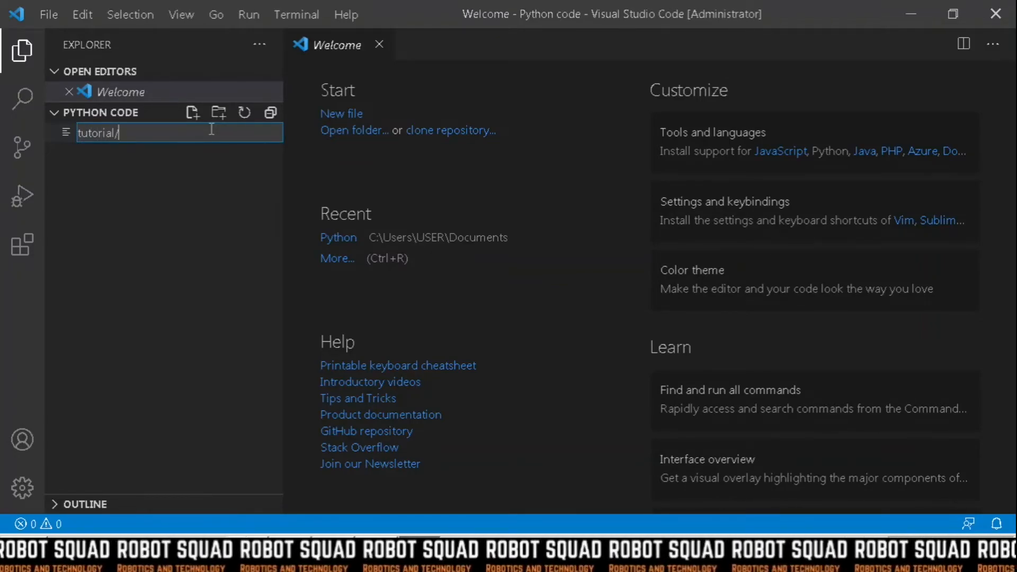
pyautogui.write('.py')
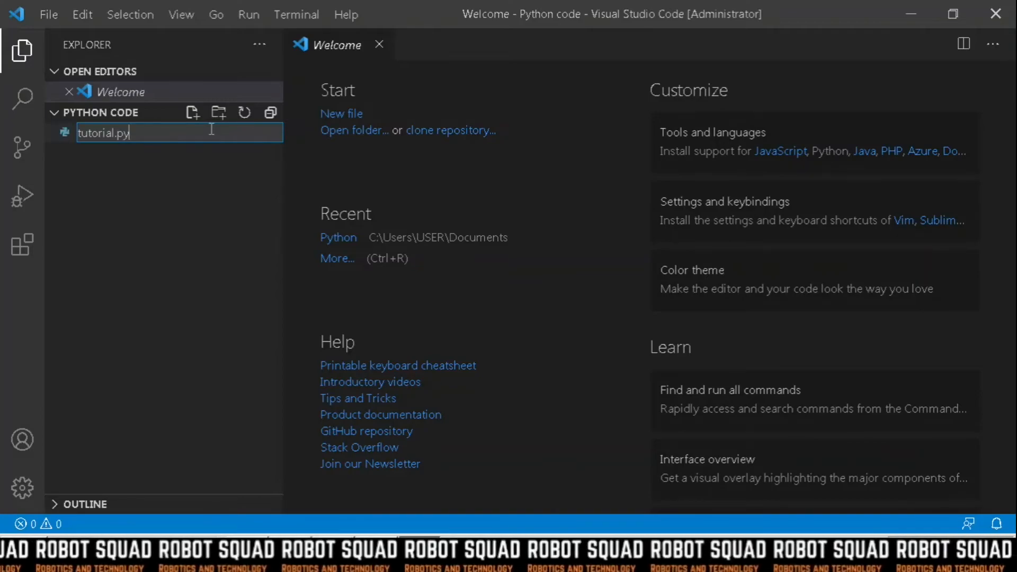
pyautogui.press('Return')
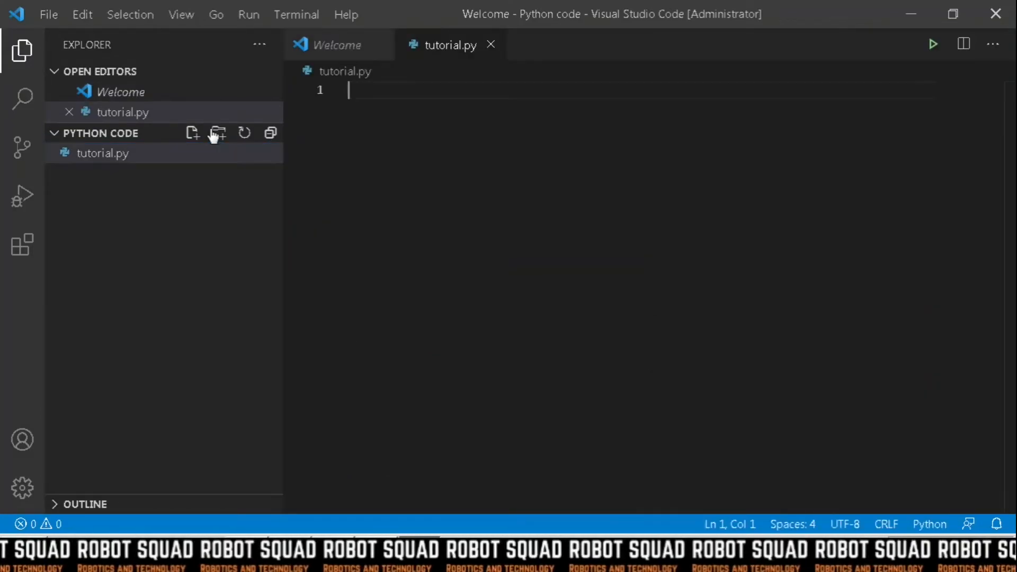